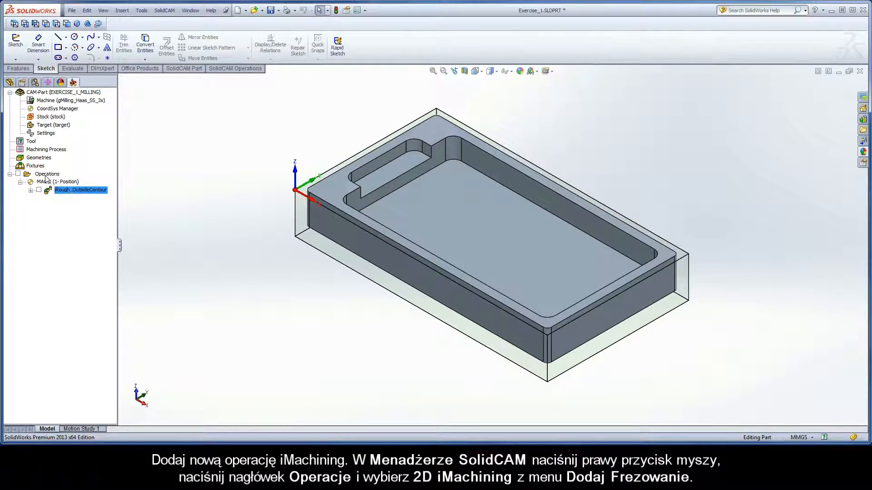
# Step: Add a new 2D iMachining milling operation to the CAM part's operations
pyautogui.rightClick(45, 176)
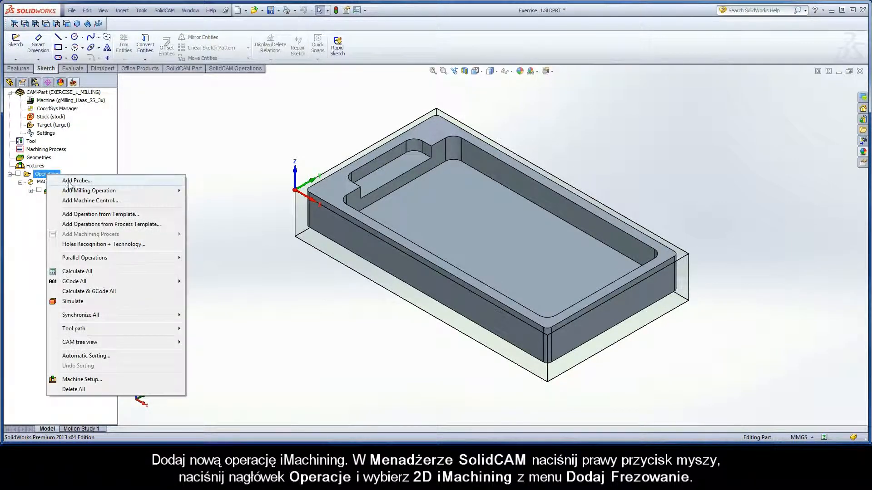
pyautogui.moveTo(72, 193)
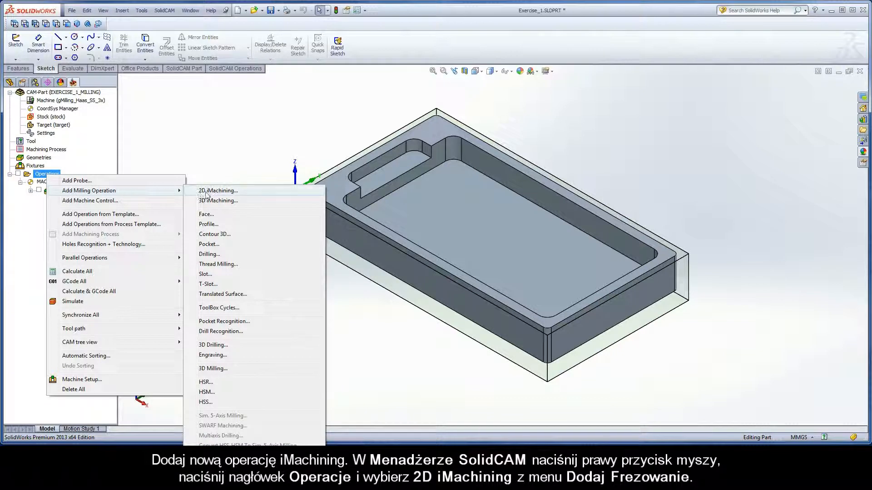
pyautogui.click(237, 192)
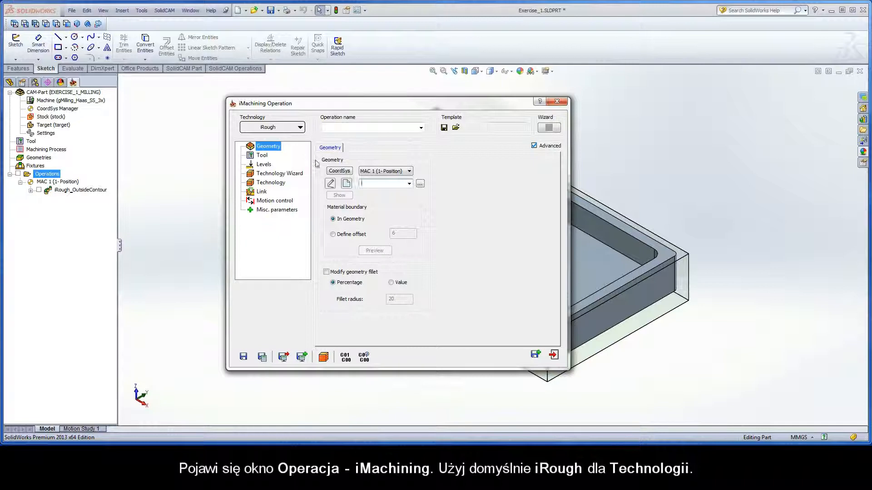
# Step: Define a new operation geometry as a closed chain around the center pocket's bottom contour, using Auto-constant Z from its long edge
pyautogui.click(347, 184)
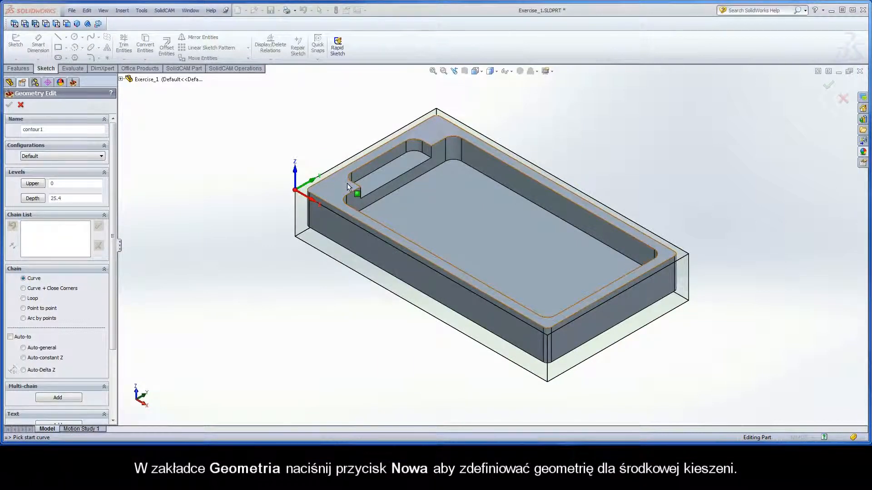
pyautogui.click(616, 251)
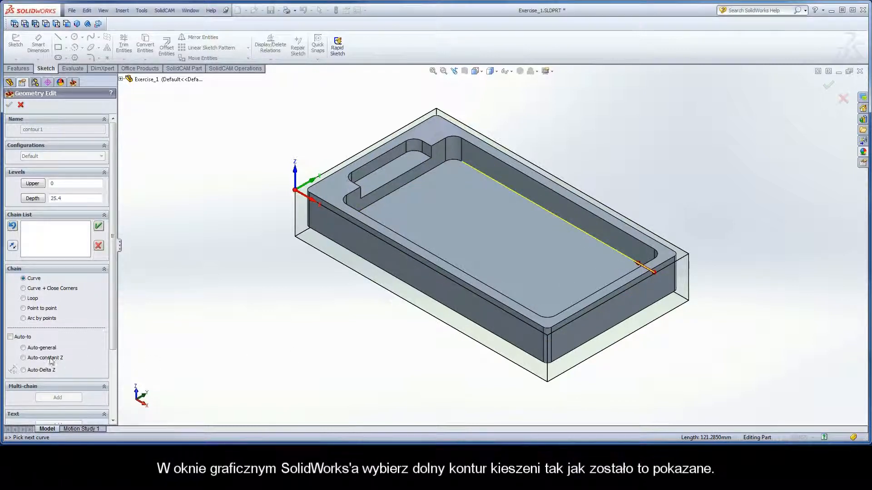
pyautogui.click(23, 358)
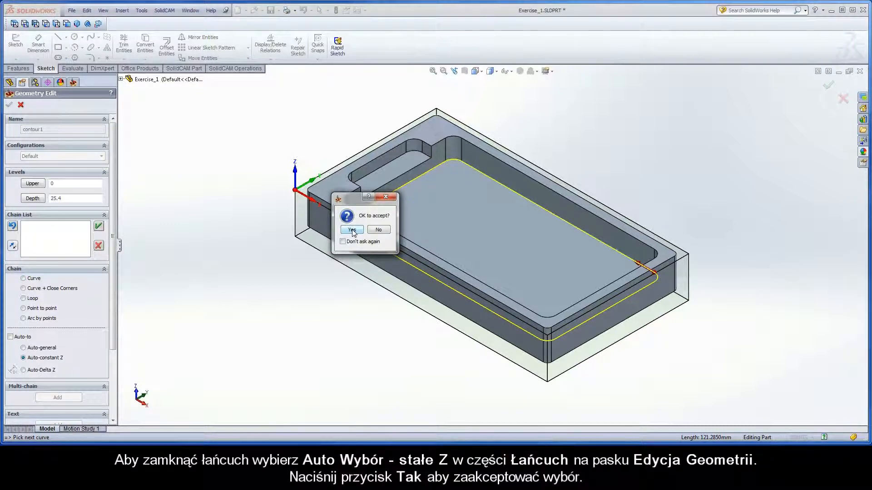
pyautogui.click(353, 230)
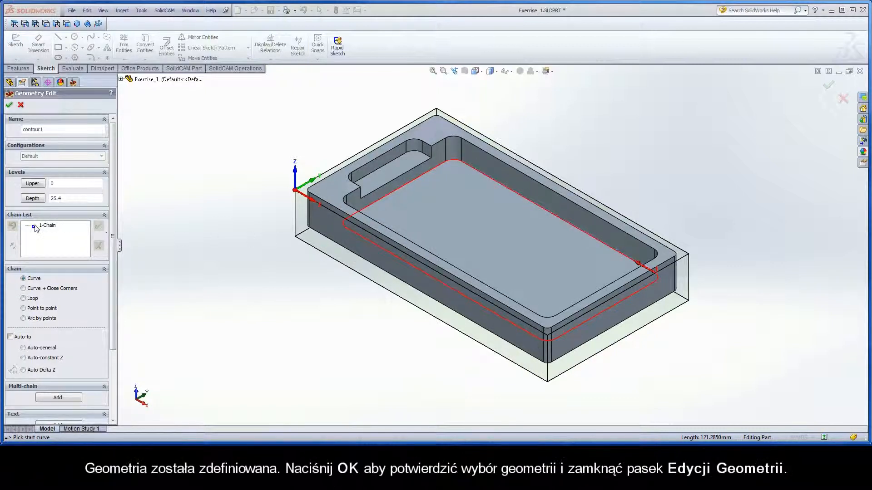
pyautogui.click(53, 227)
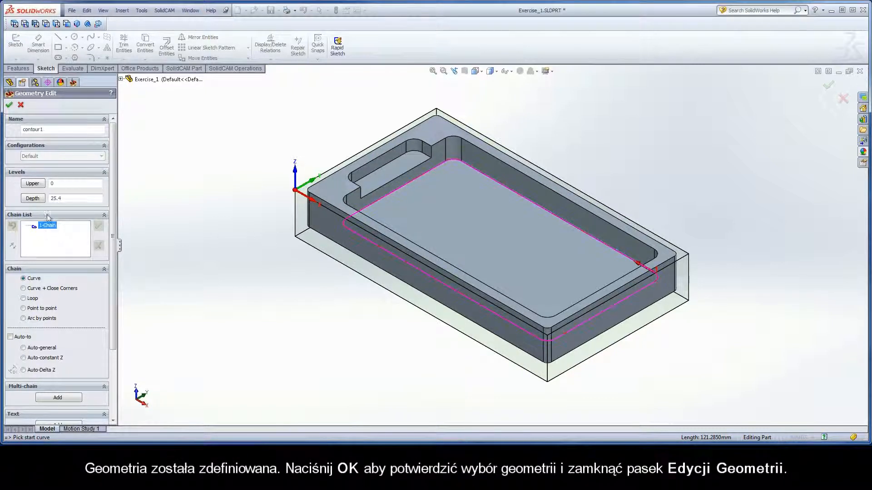
pyautogui.click(9, 106)
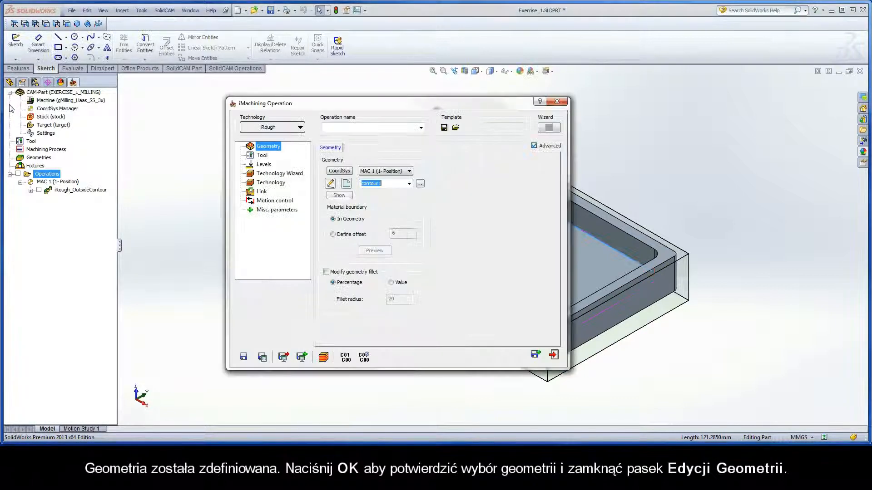
# Step: Add a new end mill to the part's tool list for this operation
pyautogui.click(263, 156)
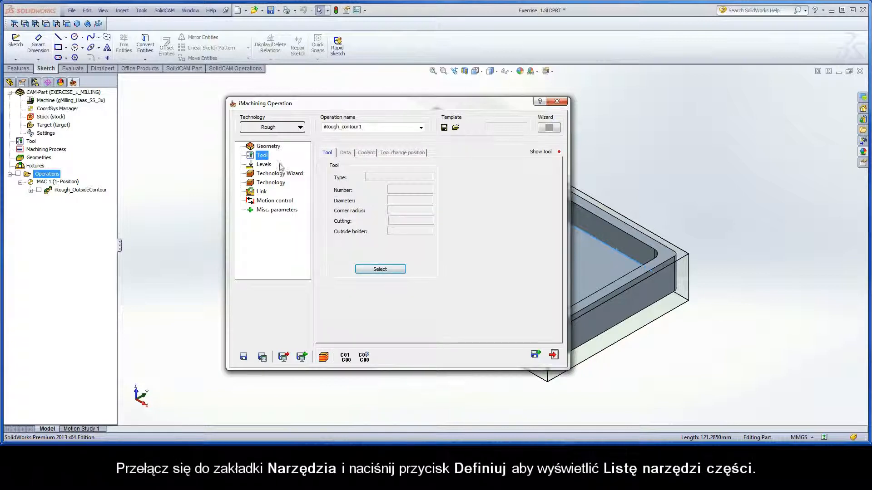
pyautogui.click(380, 269)
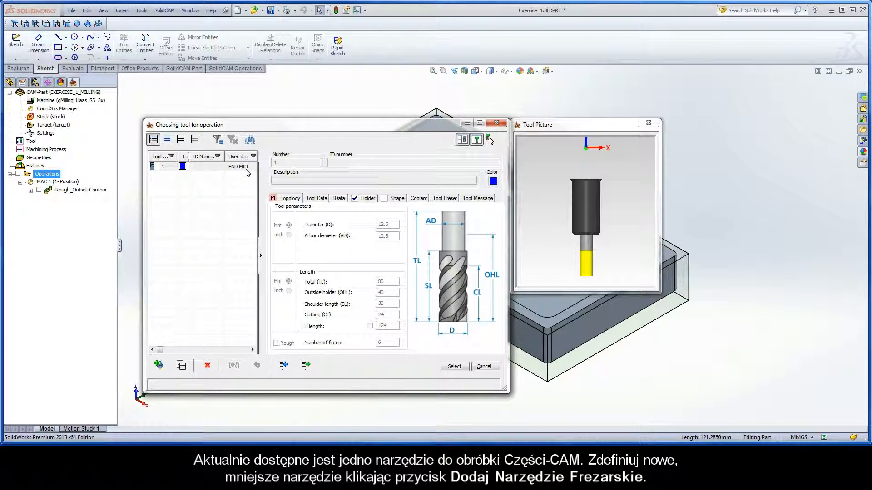
pyautogui.click(159, 366)
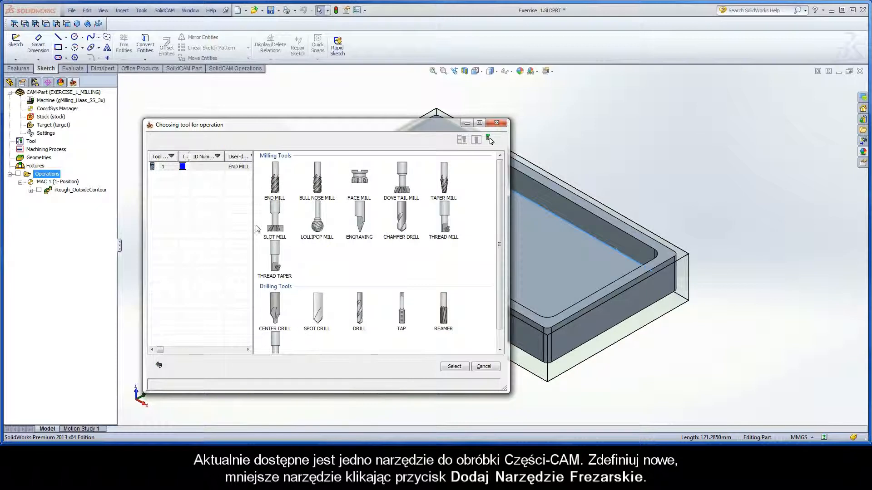
pyautogui.click(275, 180)
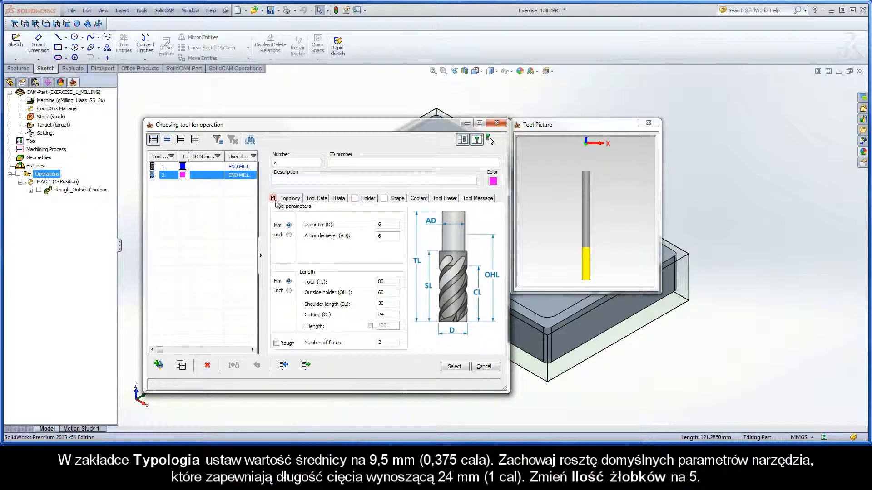
# Step: Set the new end mill's diameter to 9.5 mm, its number of flutes to 5 and its outside holder length to 40 mm
pyautogui.doubleClick(381, 224)
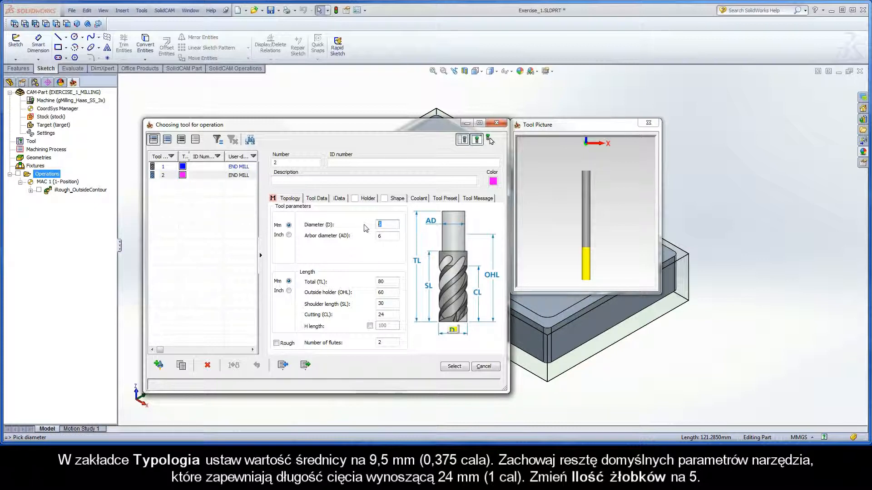
pyautogui.write('9.5')
pyautogui.doubleClick(385, 315)
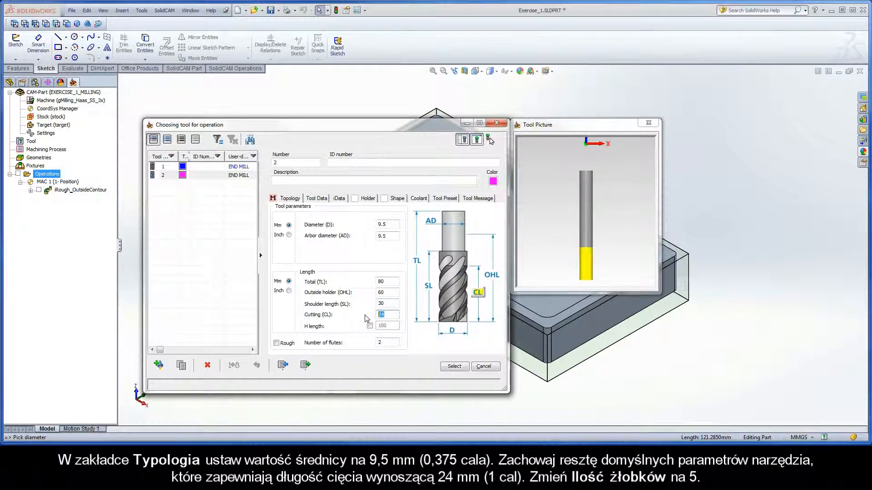
pyautogui.moveTo(386, 342); pyautogui.dragTo(365, 342)
pyautogui.write('5')
pyautogui.moveTo(389, 292); pyautogui.dragTo(370, 297)
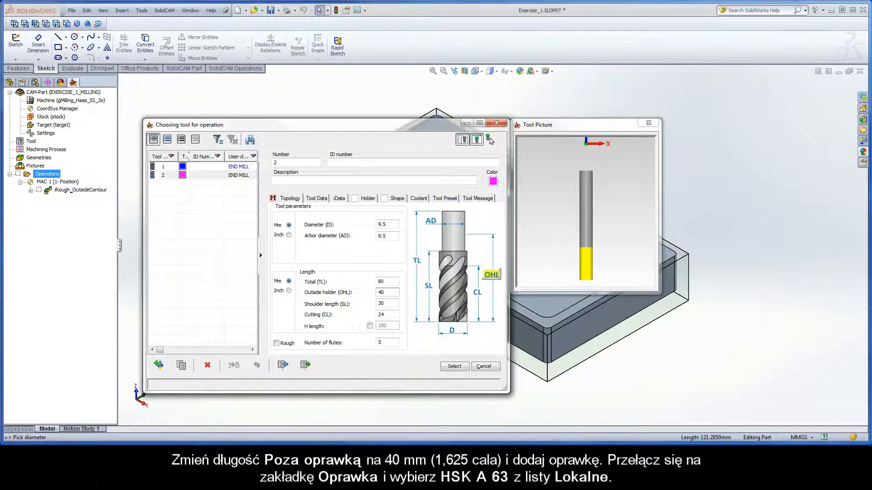
pyautogui.write('40')
# Step: Fit the end mill with the local HSK A 63 ER 16x80 holder and assign the tool to the operation
pyautogui.click(357, 201)
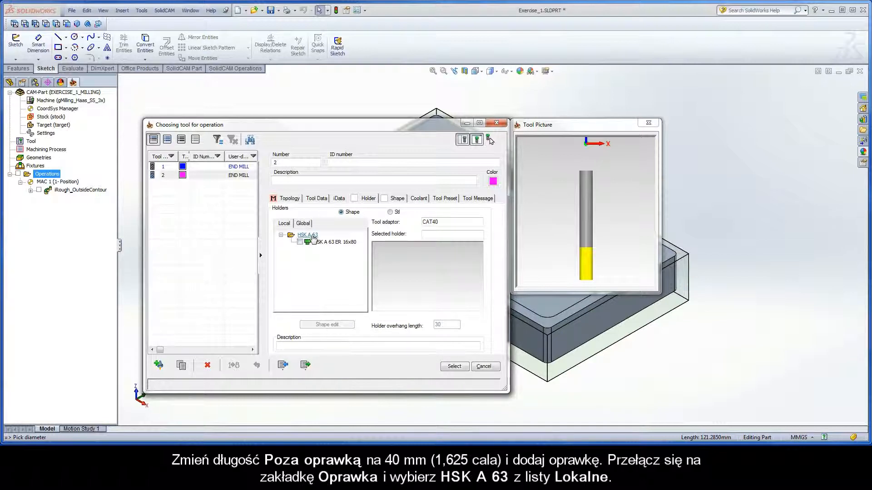
pyautogui.click(300, 242)
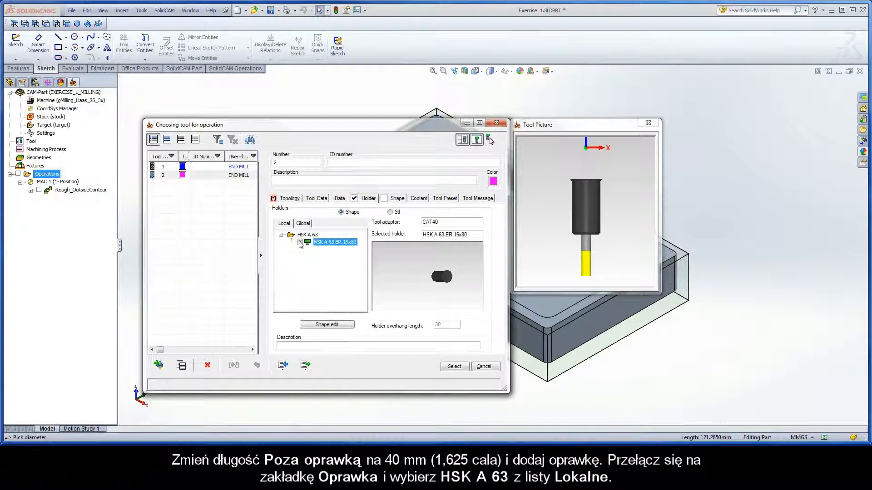
pyautogui.click(454, 367)
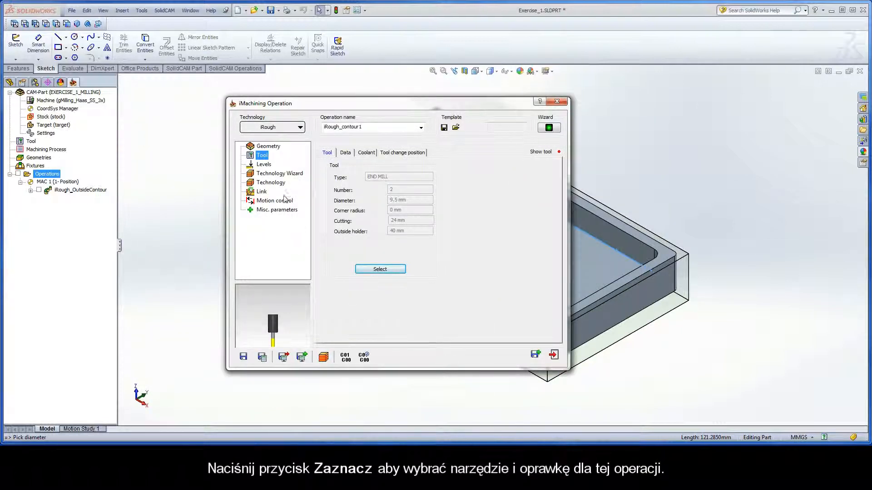
# Step: Define the milling levels from the model, taking the upper level from the part's top face and the pocket depth from the center pocket's floor
pyautogui.click(264, 164)
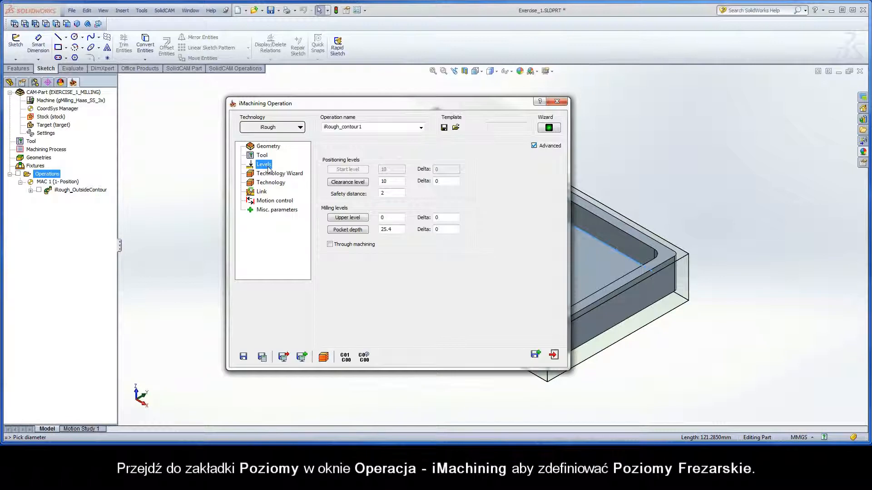
pyautogui.click(347, 217)
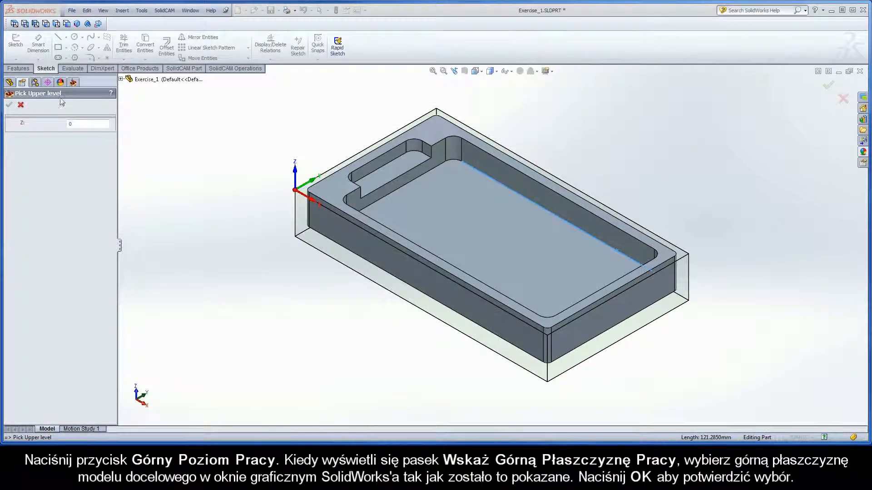
pyautogui.click(335, 188)
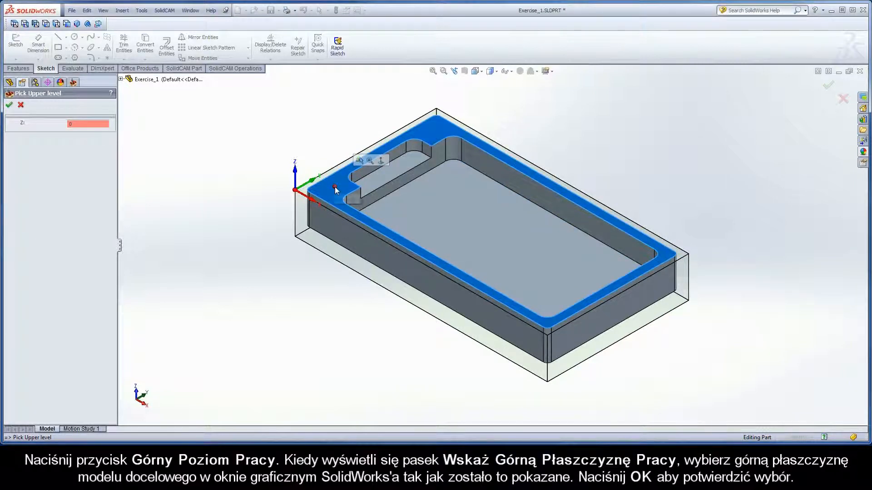
pyautogui.click(9, 105)
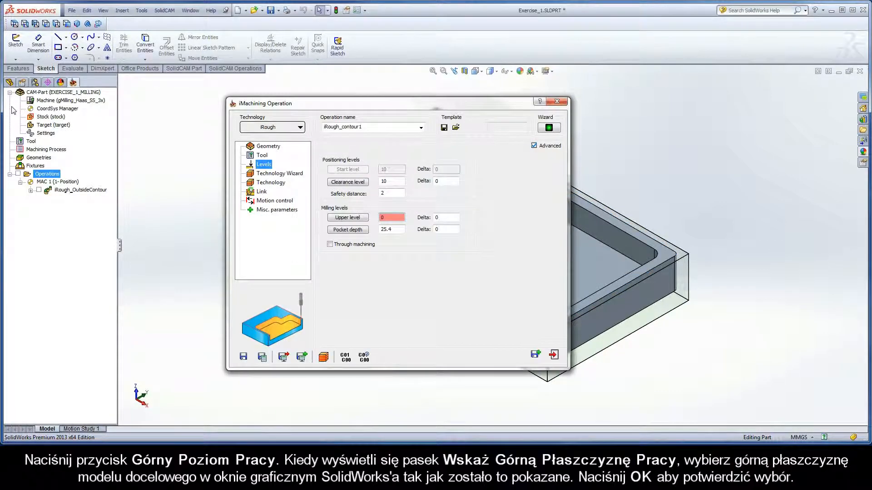
pyautogui.click(347, 230)
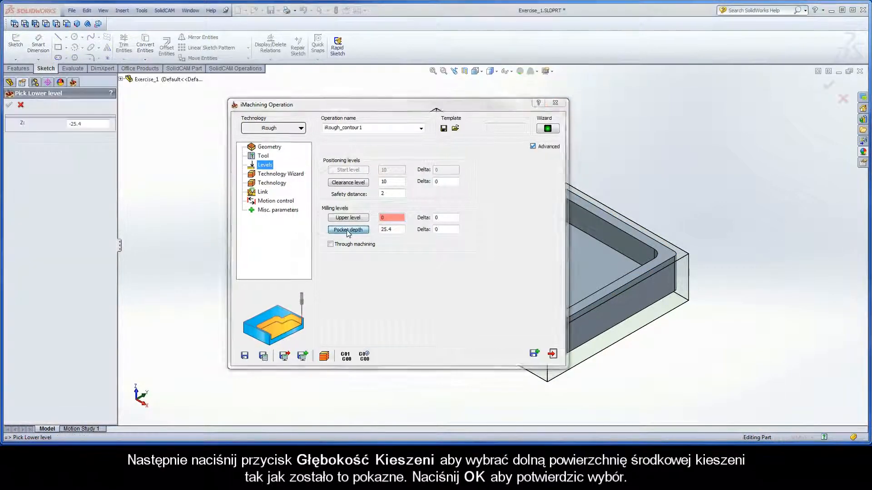
pyautogui.click(460, 214)
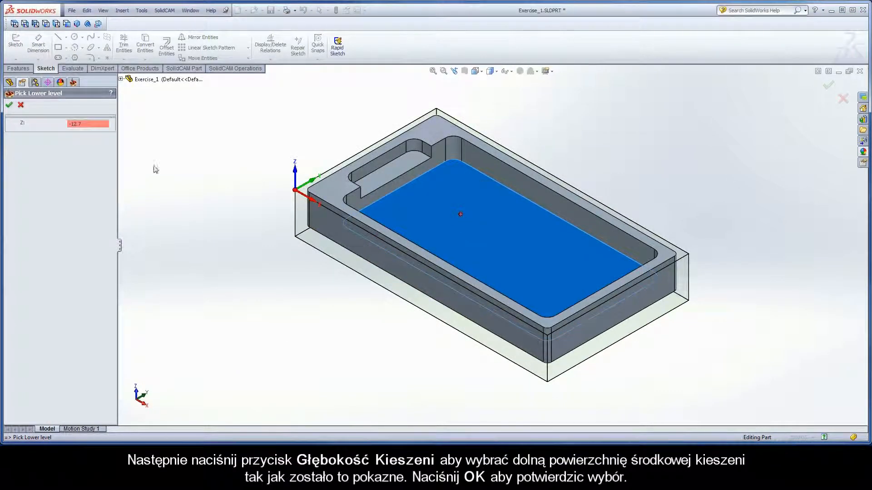
pyautogui.click(9, 106)
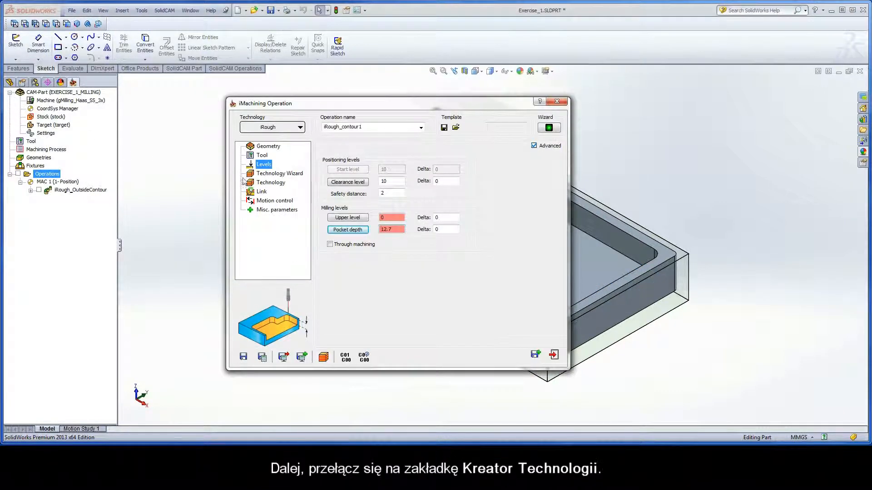
# Step: Review the operation's wizard cutting conditions, its technology offsets and its helical entry settings
pyautogui.click(278, 174)
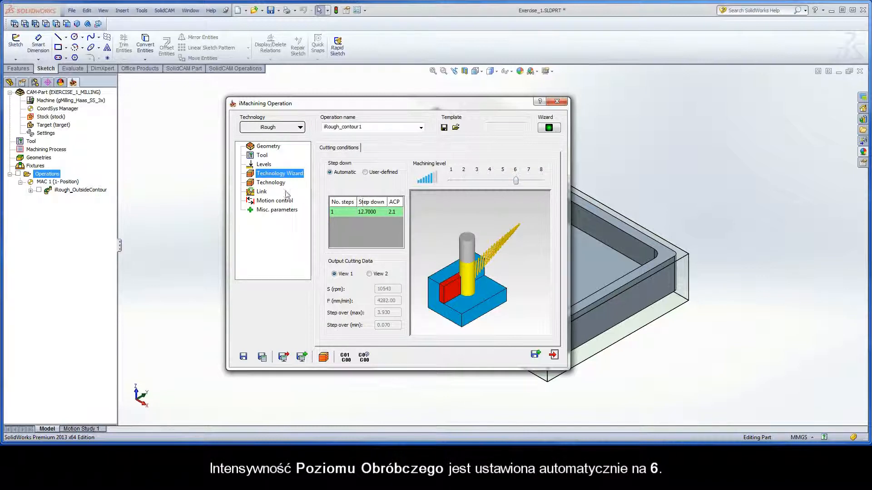
pyautogui.click(272, 183)
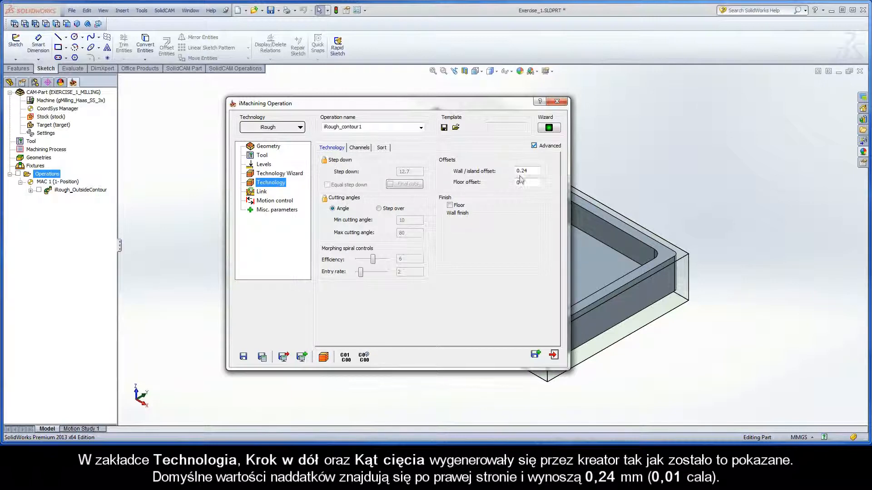
pyautogui.moveTo(529, 172); pyautogui.dragTo(508, 171)
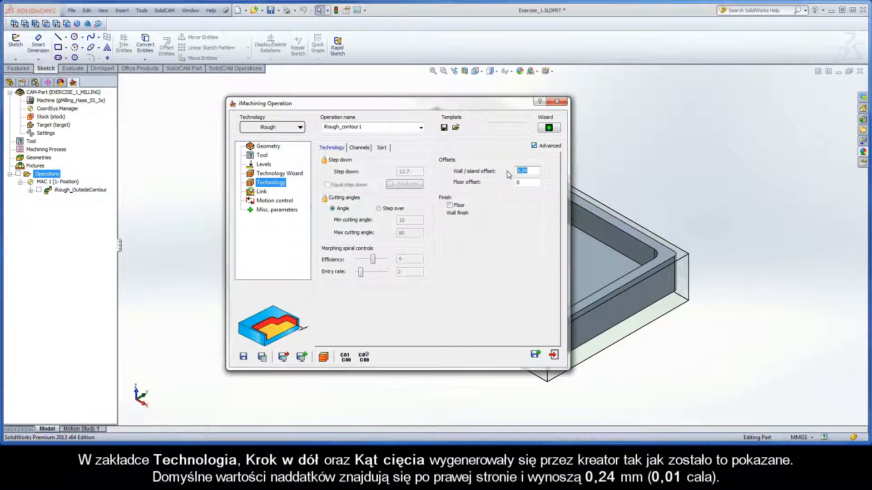
pyautogui.click(263, 194)
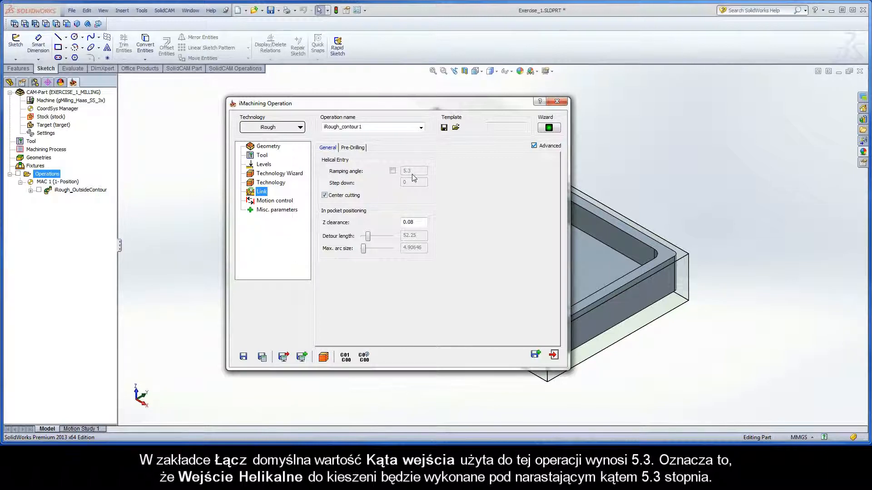
# Step: Rename the operation iRough_CenterPocket, then save and calculate it
pyautogui.click(367, 126)
pyautogui.click(364, 127)
pyautogui.moveTo(364, 127); pyautogui.dragTo(342, 128)
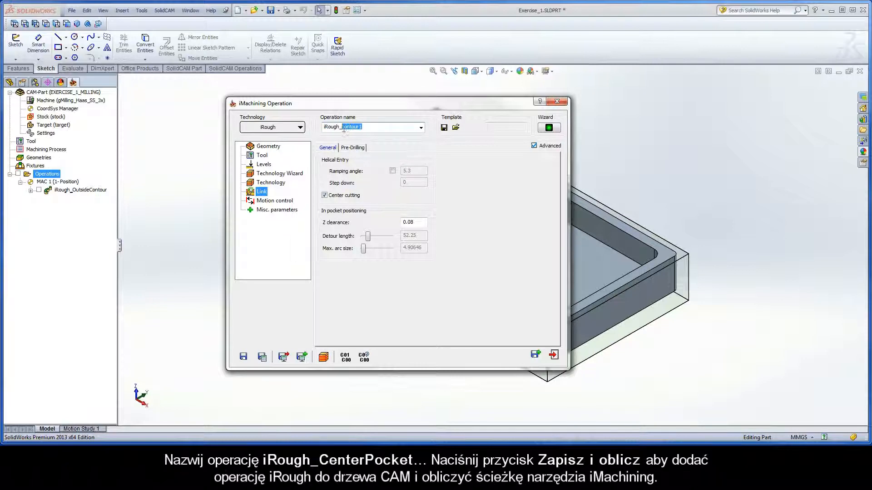
pyautogui.write('CenterPocket')
pyautogui.click(262, 357)
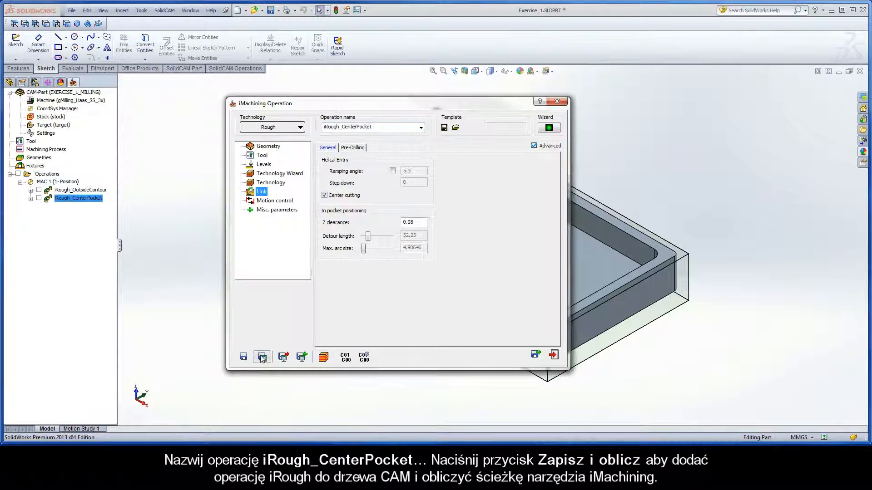
# Step: Simulate the center pocket toolpath in Host CAD mode, then exit the simulation and the operation dialog
pyautogui.click(323, 357)
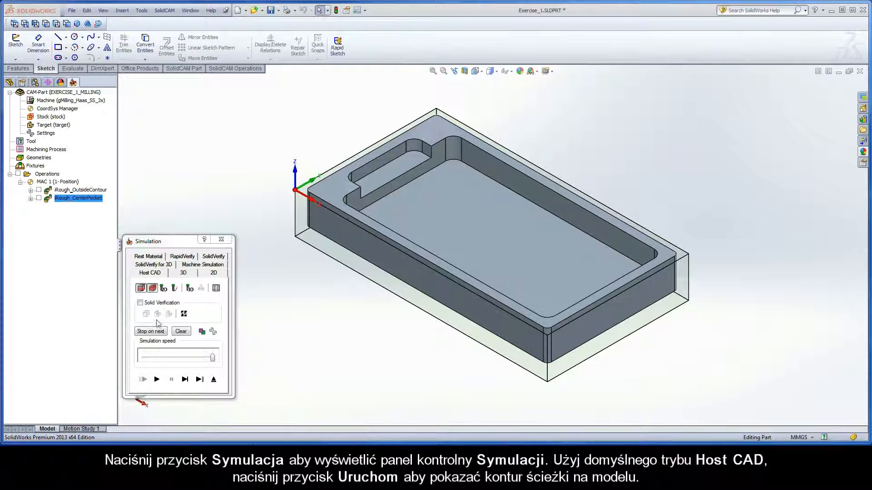
pyautogui.click(156, 380)
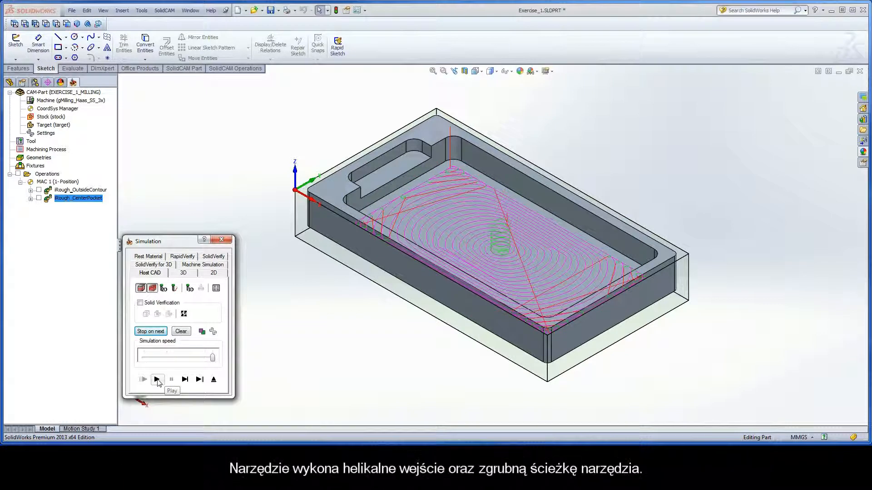
pyautogui.click(156, 380)
pyautogui.click(213, 379)
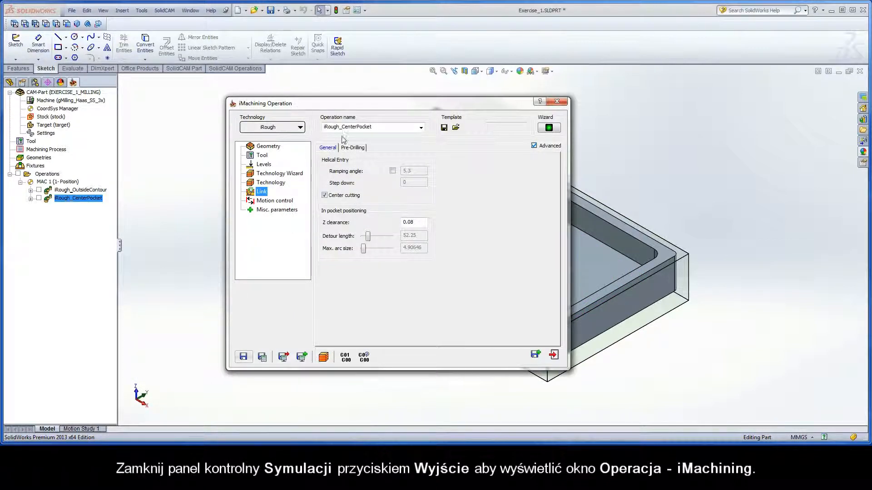
pyautogui.click(555, 356)
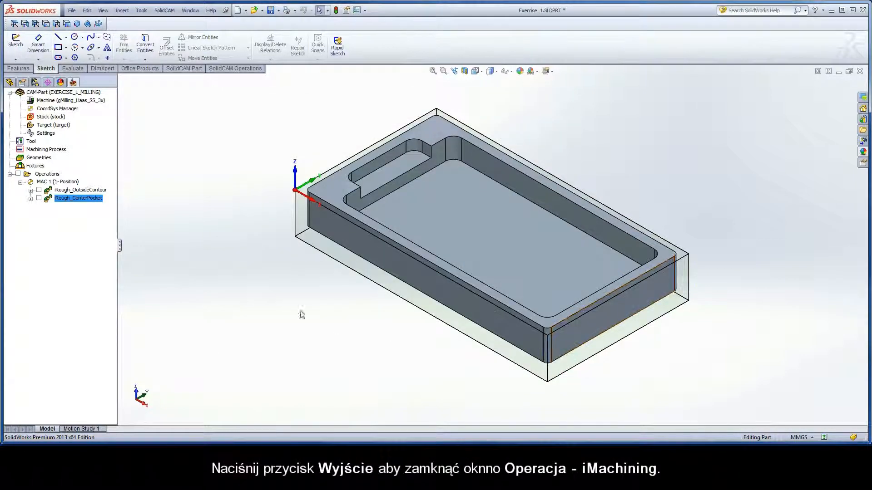